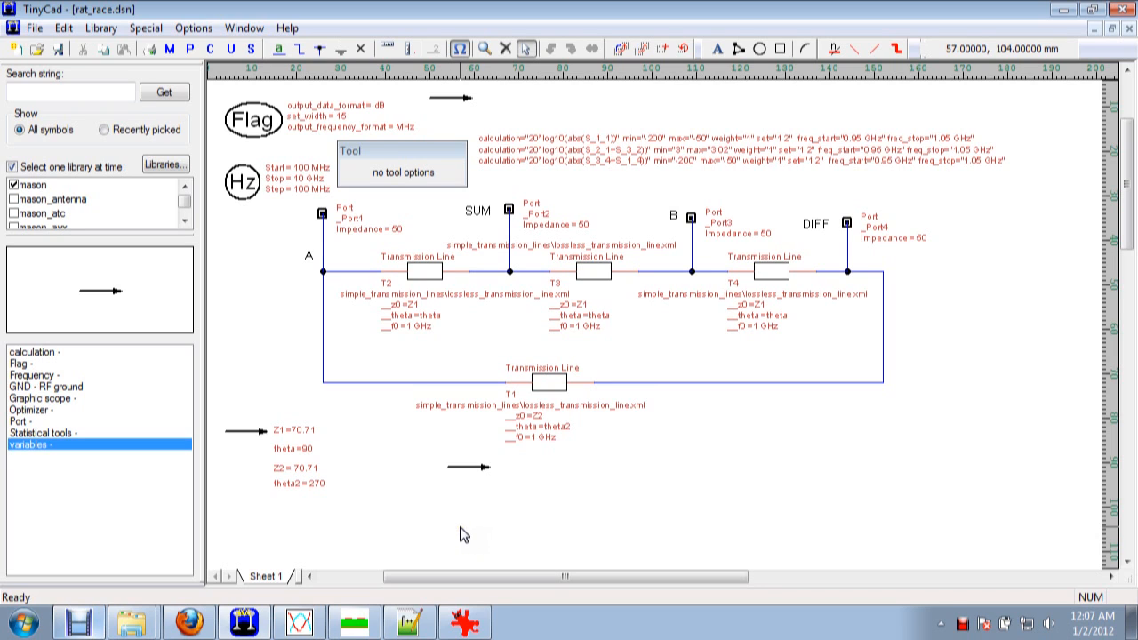
Switch to Mason Plot and review the equations plotted for rat_race.out.
{"action": "left_click", "coordinate": [508, 532]}
{"action": "left_click", "coordinate": [883, 374]}
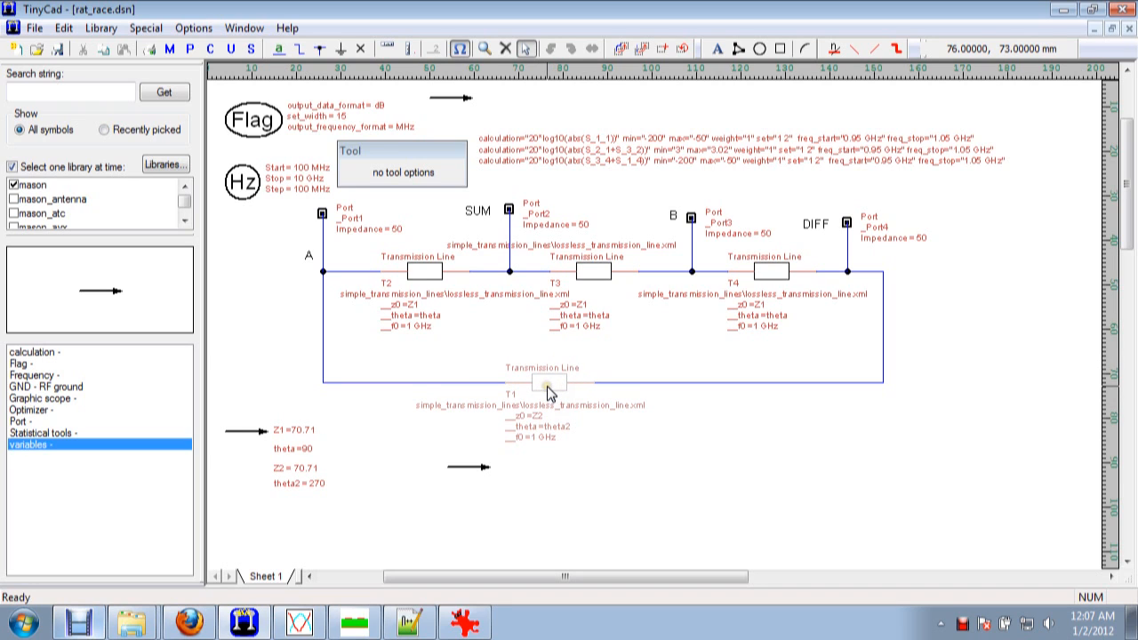
{"action": "left_click", "coordinate": [301, 622]}
{"action": "left_click_drag", "start_coordinate": [442, 24], "coordinate": [564, 54]}
{"action": "left_click", "coordinate": [595, 102]}
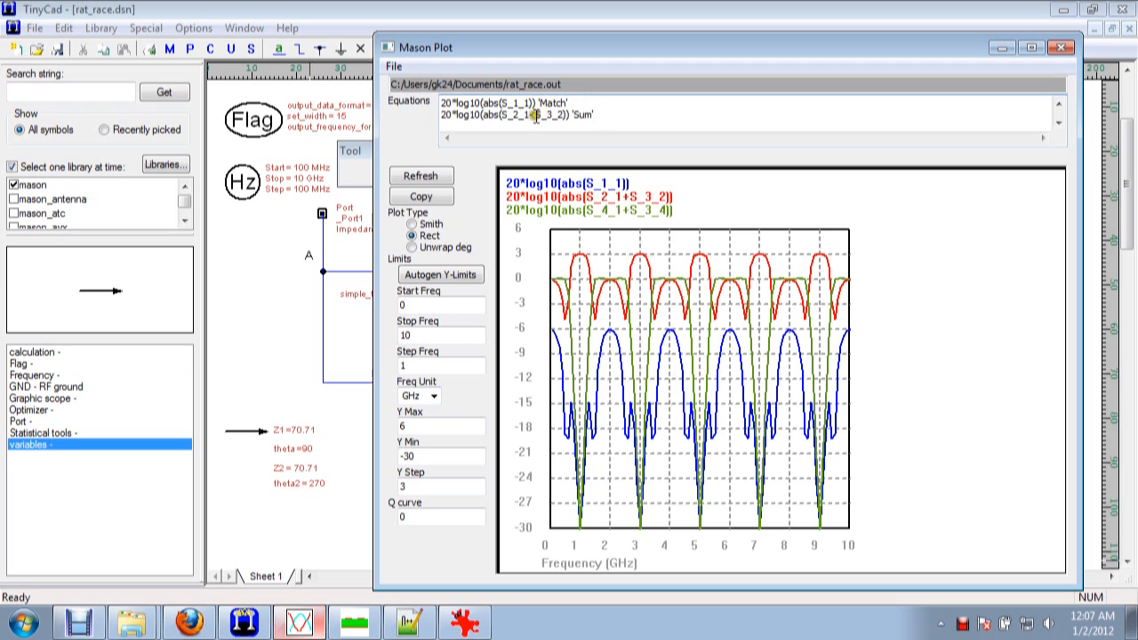
{"action": "scroll", "coordinate": [530, 114], "scroll_direction": "down", "scroll_amount": 1}
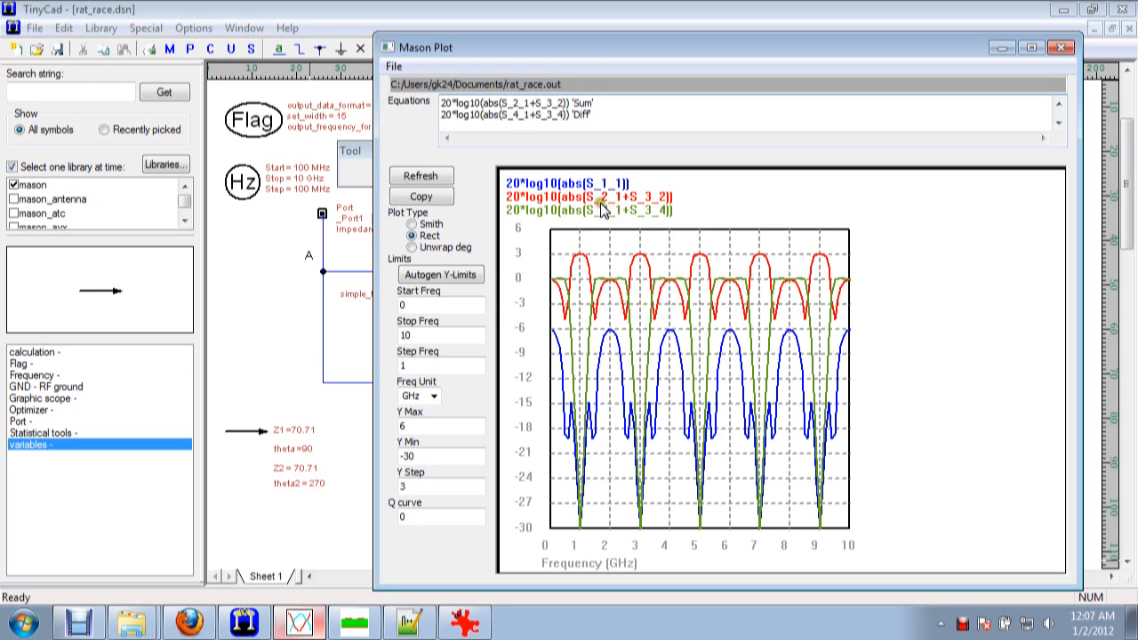
Refresh the plot to apply the equation labels Match, Sum and Diff to its legend.
{"action": "left_click_drag", "start_coordinate": [631, 47], "coordinate": [553, 315]}
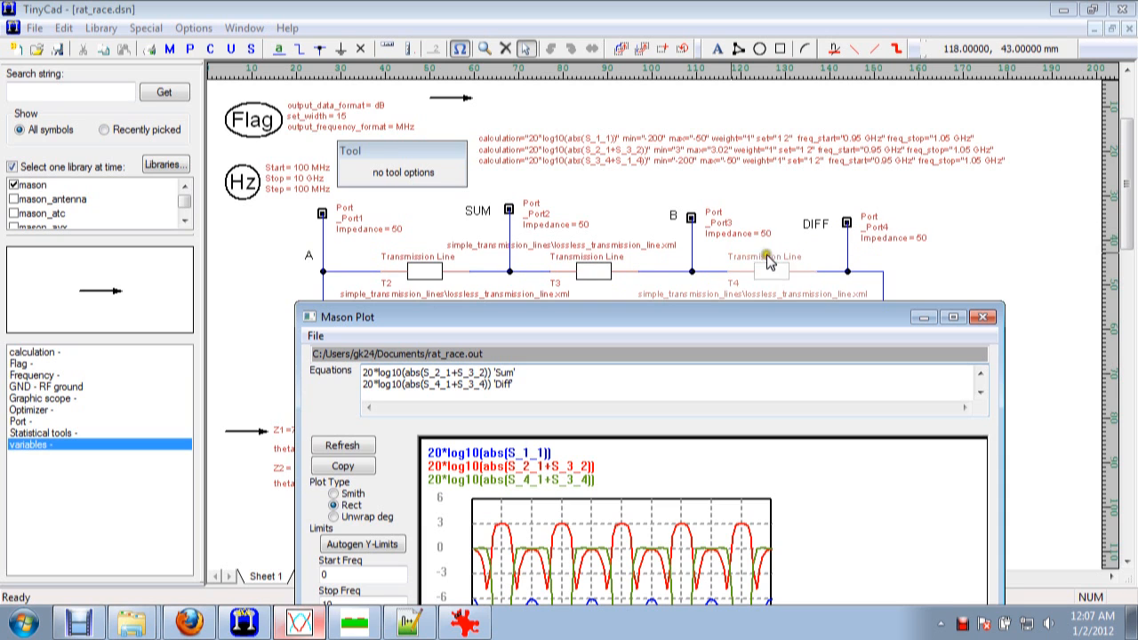
{"action": "left_click_drag", "start_coordinate": [693, 321], "coordinate": [728, 51]}
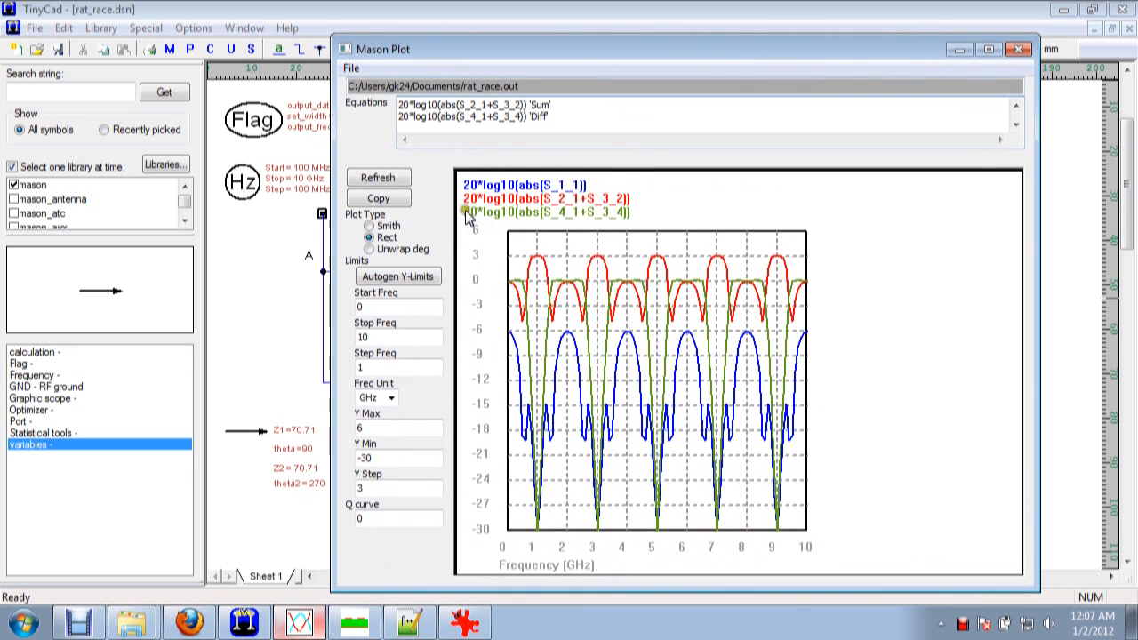
{"action": "left_click", "coordinate": [377, 178]}
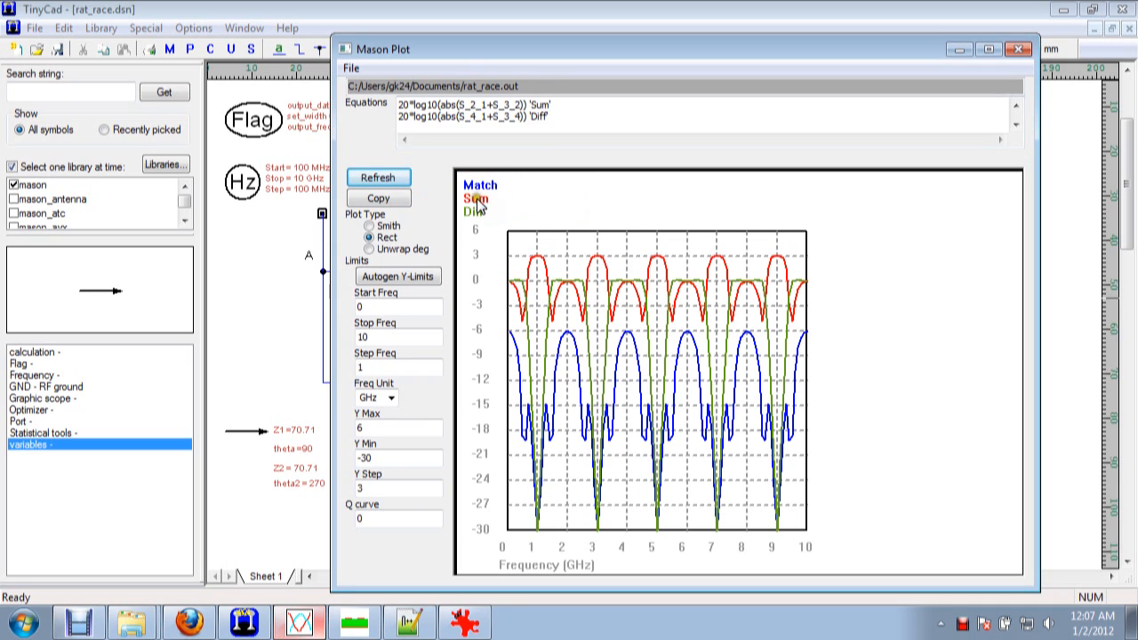
{"action": "left_click_drag", "start_coordinate": [549, 55], "coordinate": [556, 22]}
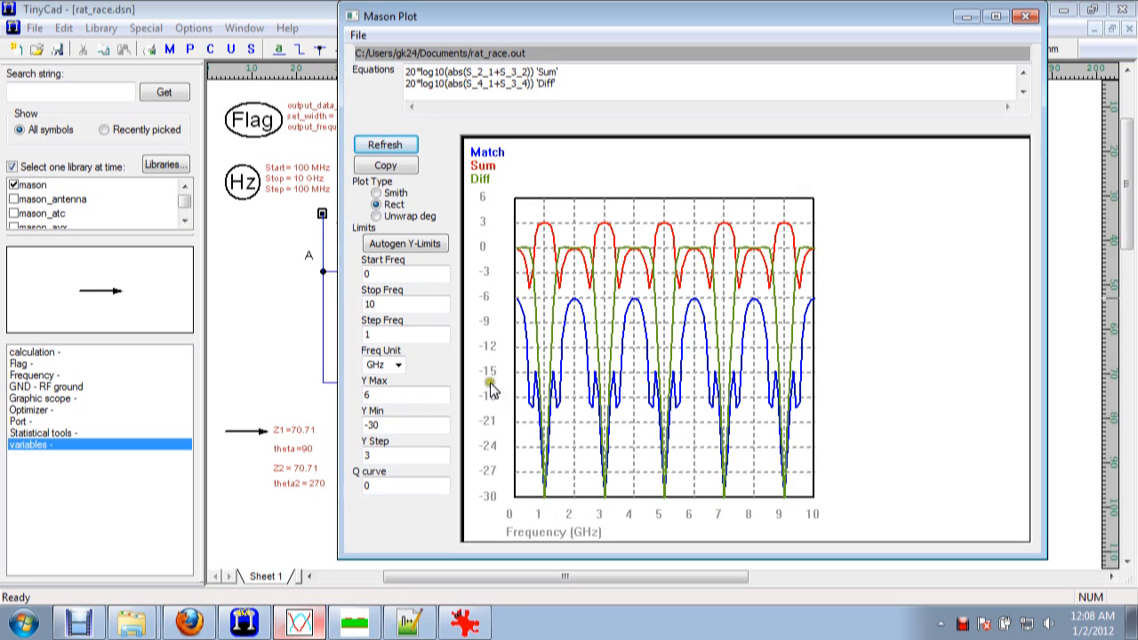
Switch back to TinyCad and set Z1 to 50 in the variables symbol, keeping its optimization range.
{"action": "left_click", "coordinate": [274, 10]}
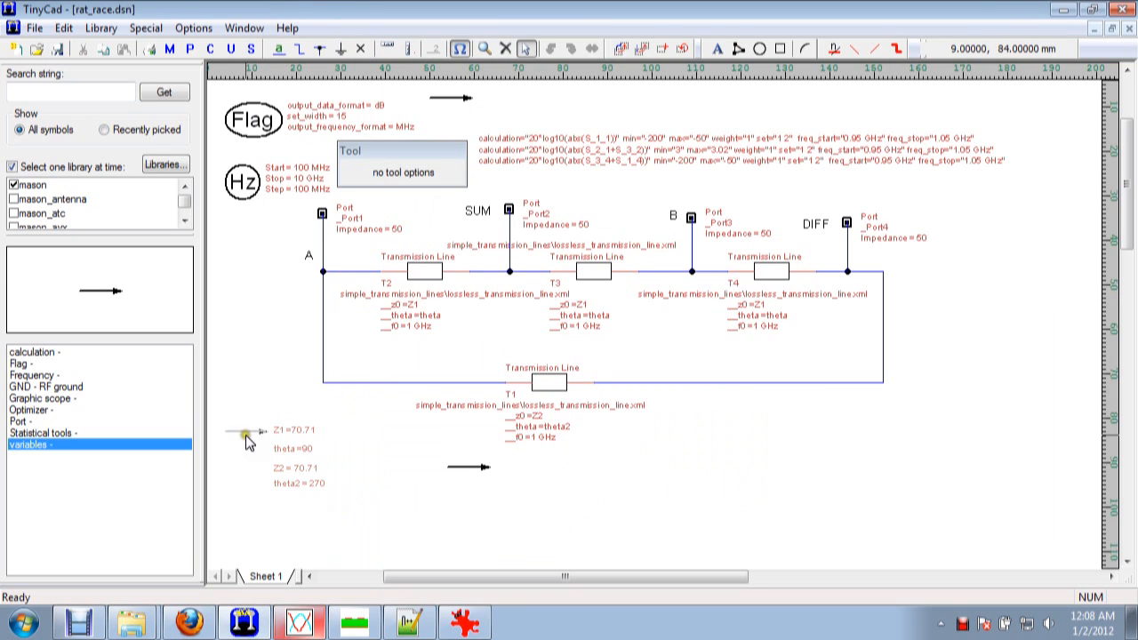
{"action": "left_click", "coordinate": [251, 431]}
{"action": "left_click", "coordinate": [544, 301]}
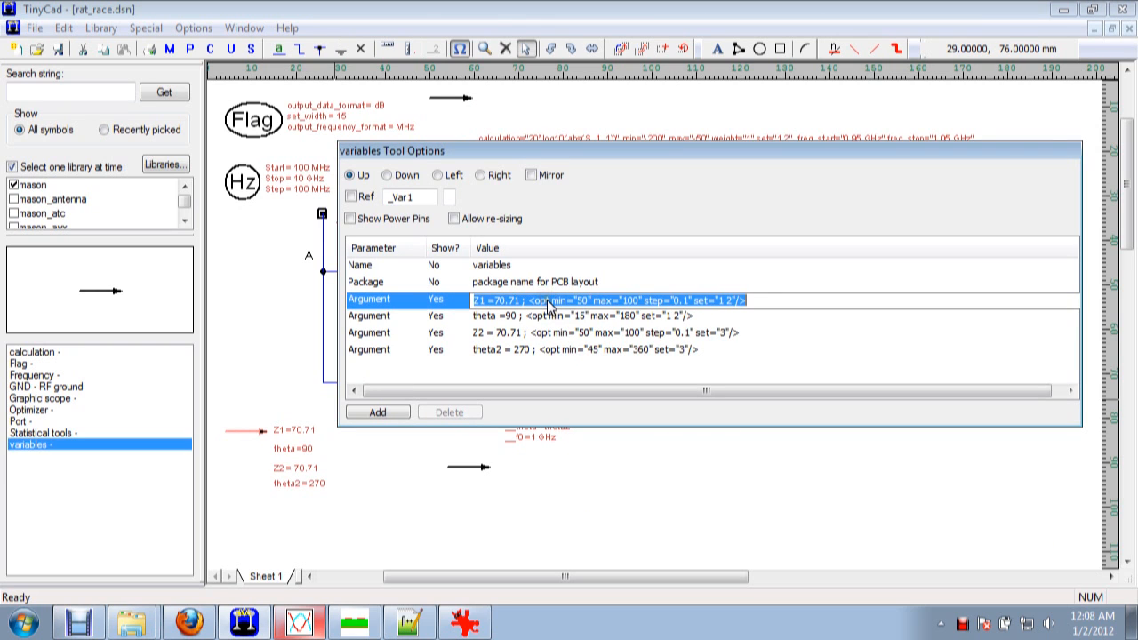
{"action": "key", "text": "End"}
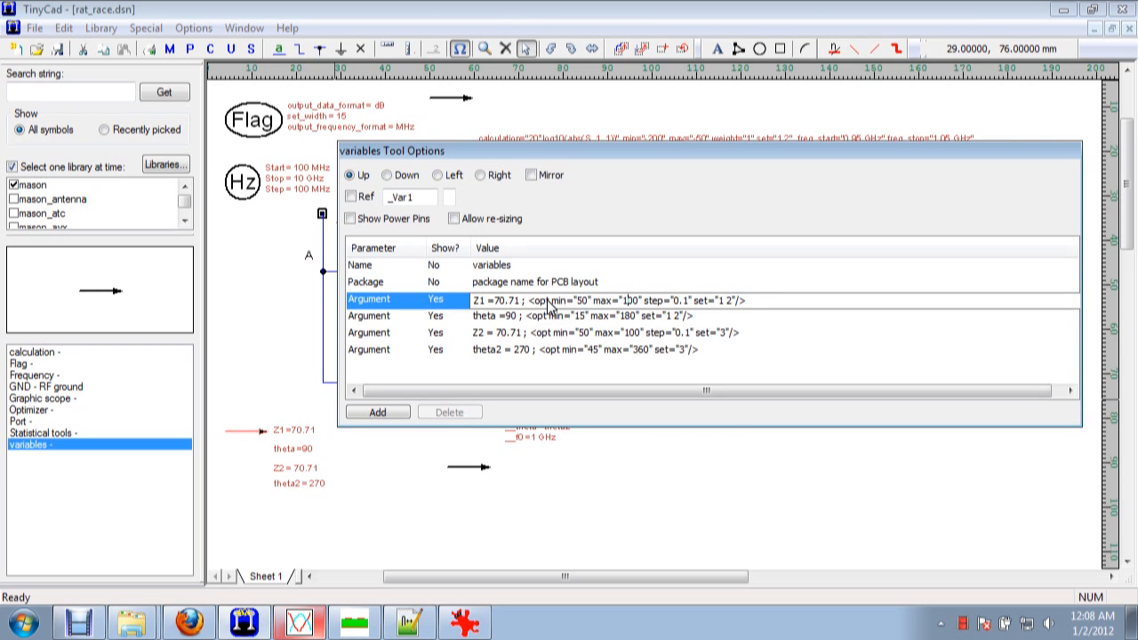
{"action": "key", "text": "BackSpace"}
{"action": "key", "text": "BackSpace"}
{"action": "key", "text": "BackSpace"}
{"action": "key", "text": "BackSpace"}
{"action": "key", "text": "BackSpace"}
{"action": "type", "text": "50"}
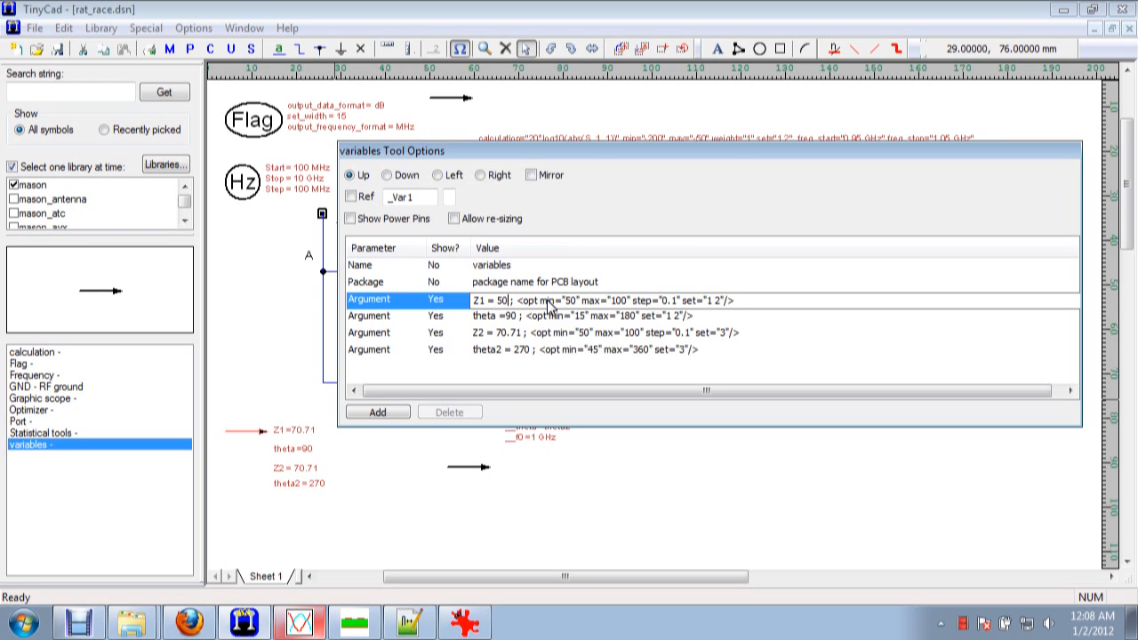
Set the theta variable to 45, leaving its optimization limits in place.
{"action": "left_click", "coordinate": [576, 318]}
{"action": "key", "text": "End"}
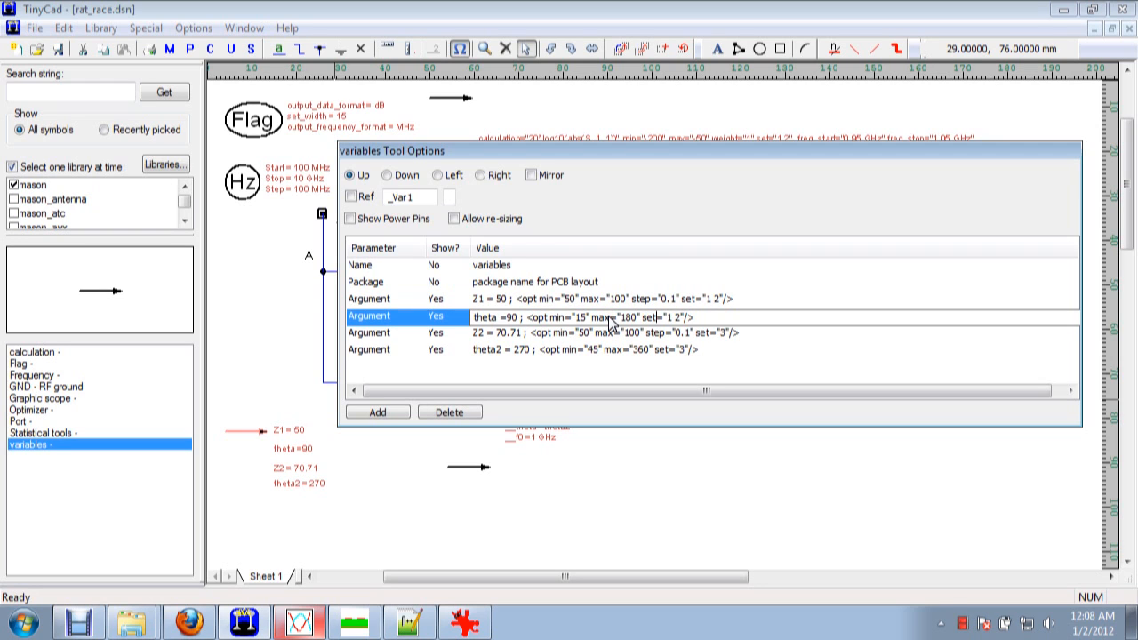
{"action": "key", "text": "BackSpace"}
{"action": "key", "text": "BackSpace"}
{"action": "type", "text": "45"}
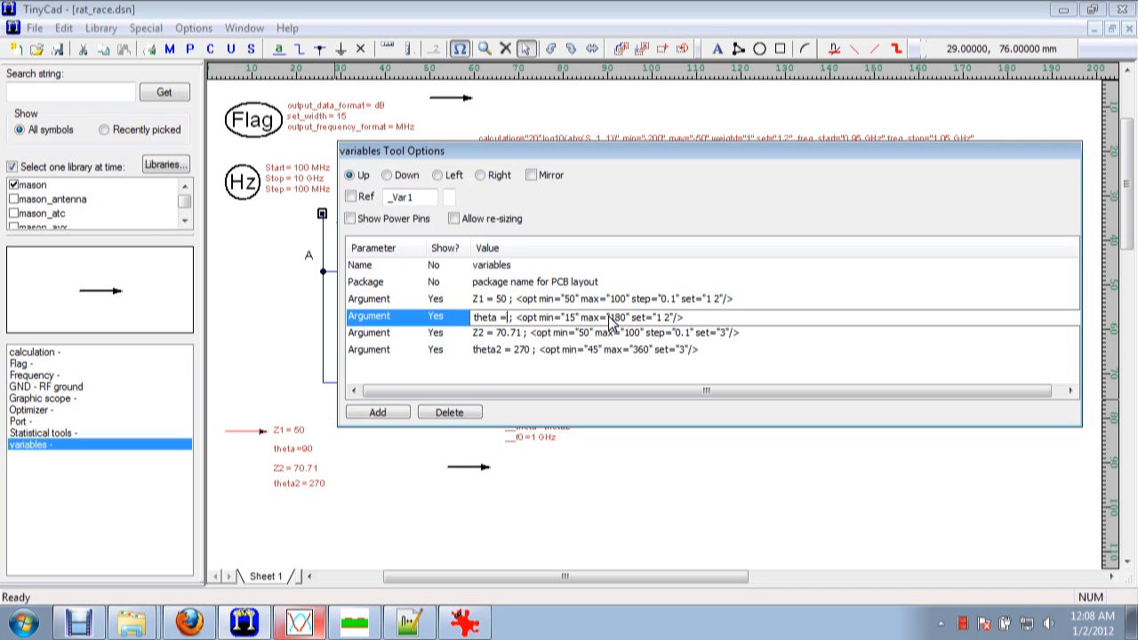
Set the Z2 variable to 100, leaving its optimization limits in place.
{"action": "left_click", "coordinate": [628, 335]}
{"action": "key", "text": "End"}
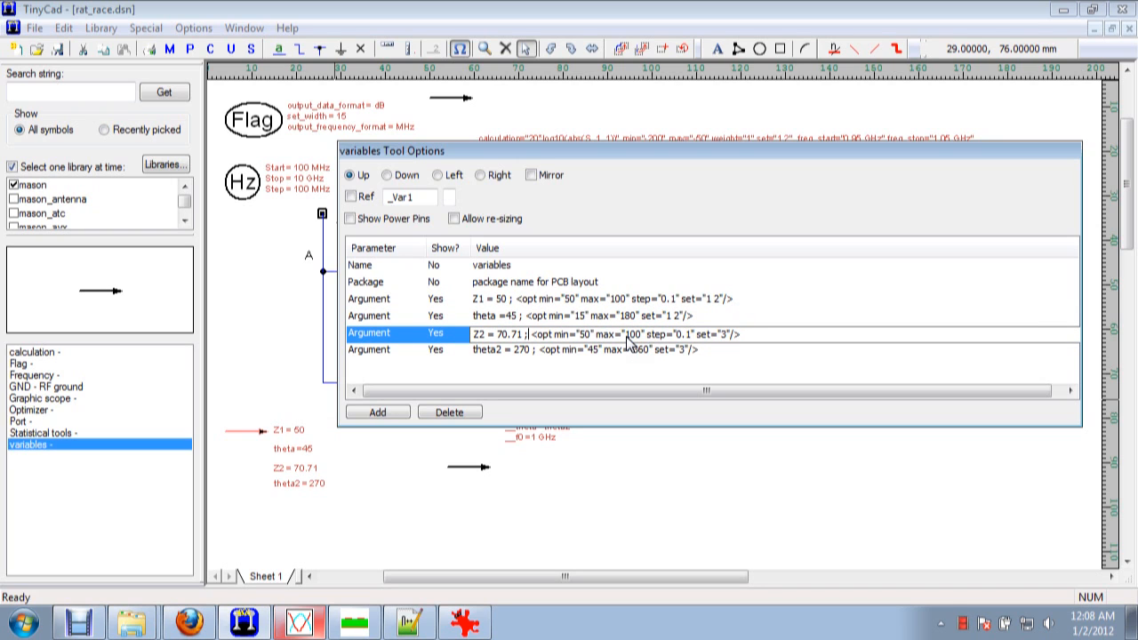
{"action": "key", "text": "BackSpace"}
{"action": "key", "text": "BackSpace"}
{"action": "key", "text": "BackSpace"}
{"action": "key", "text": "BackSpace"}
{"action": "key", "text": "BackSpace"}
{"action": "type", "text": "100"}
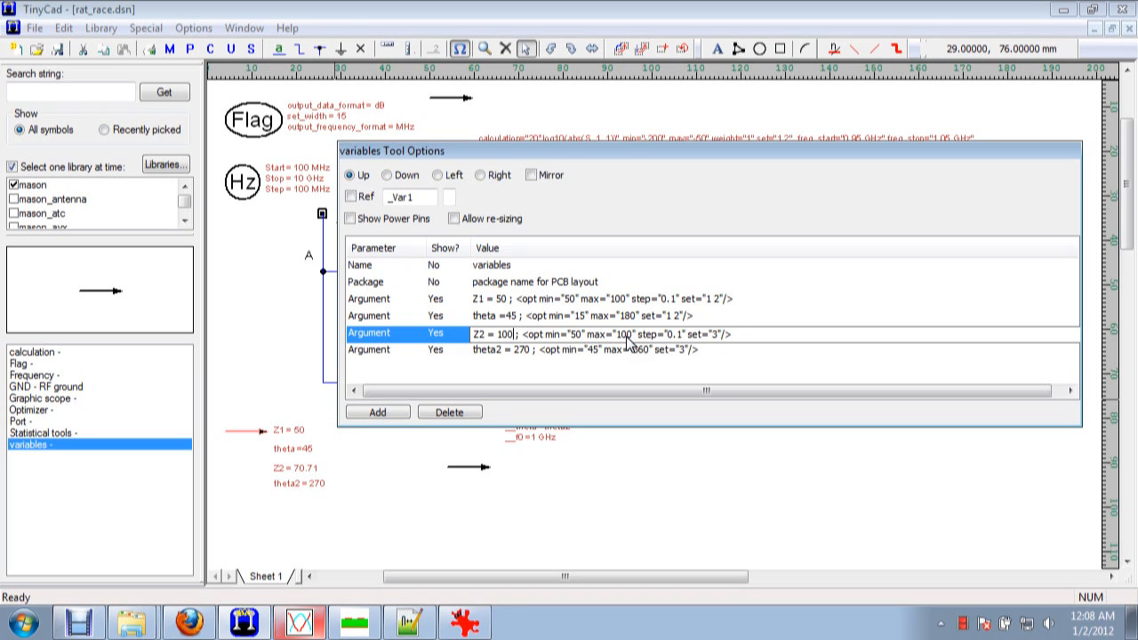
Set the theta2 variable to 50 and close the variables symbol's options.
{"action": "left_click", "coordinate": [633, 349]}
{"action": "key", "text": "End"}
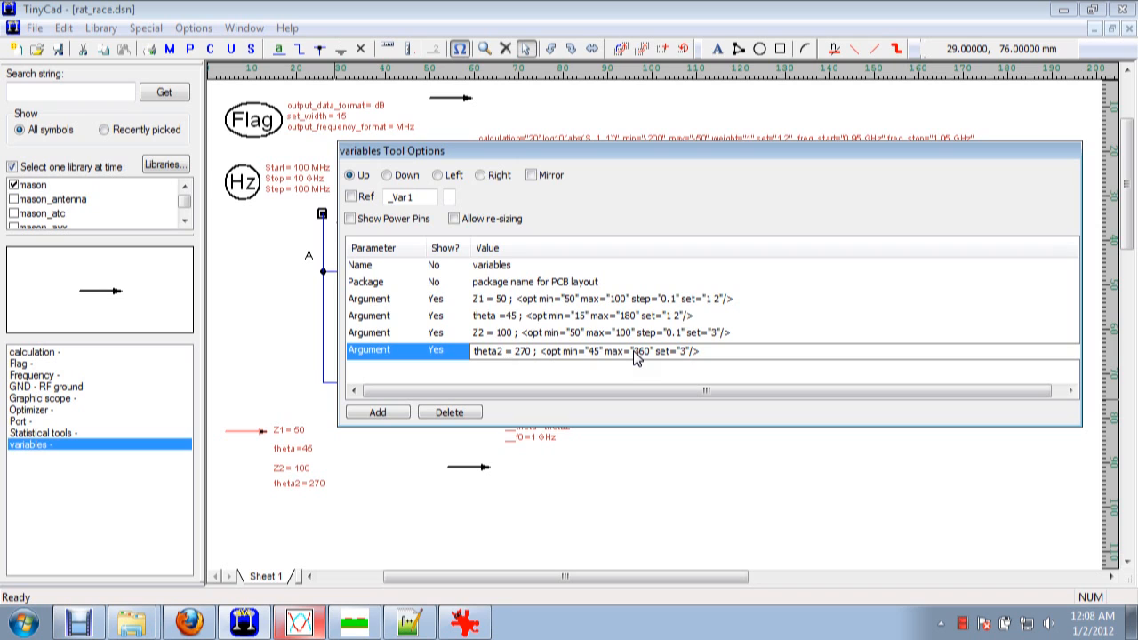
{"action": "key", "text": "BackSpace"}
{"action": "key", "text": "BackSpace"}
{"action": "type", "text": "5"}
{"action": "left_click", "coordinate": [634, 493]}
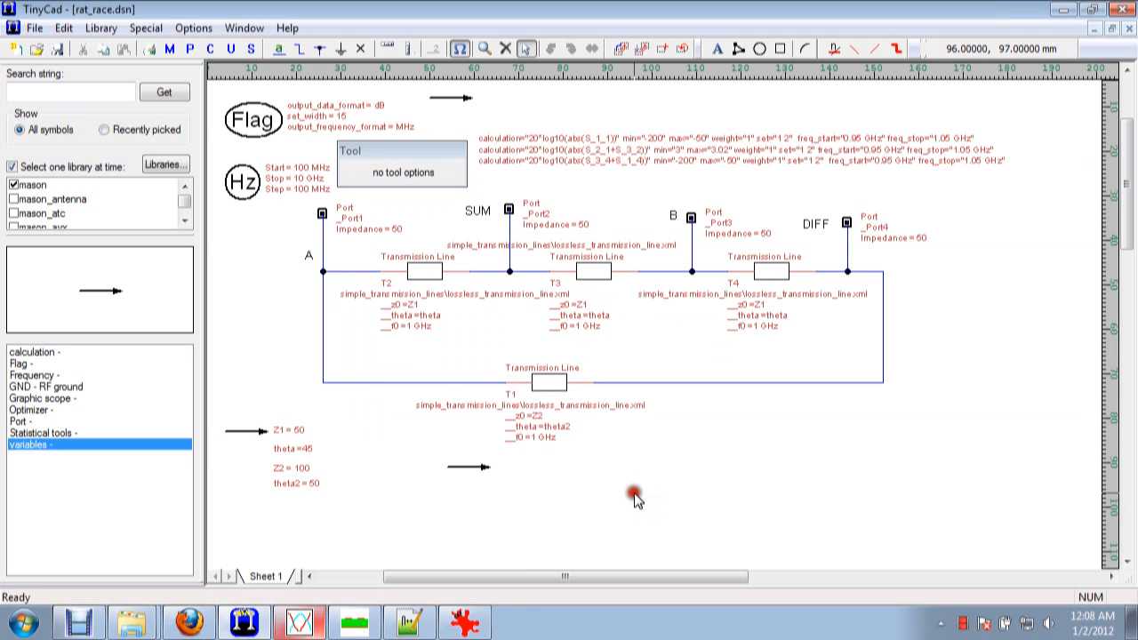
Enable display of the genetic and simplex optimizer entries in the Optimizer symbol above the circuit.
{"action": "left_click", "coordinate": [463, 104]}
{"action": "left_click", "coordinate": [434, 302]}
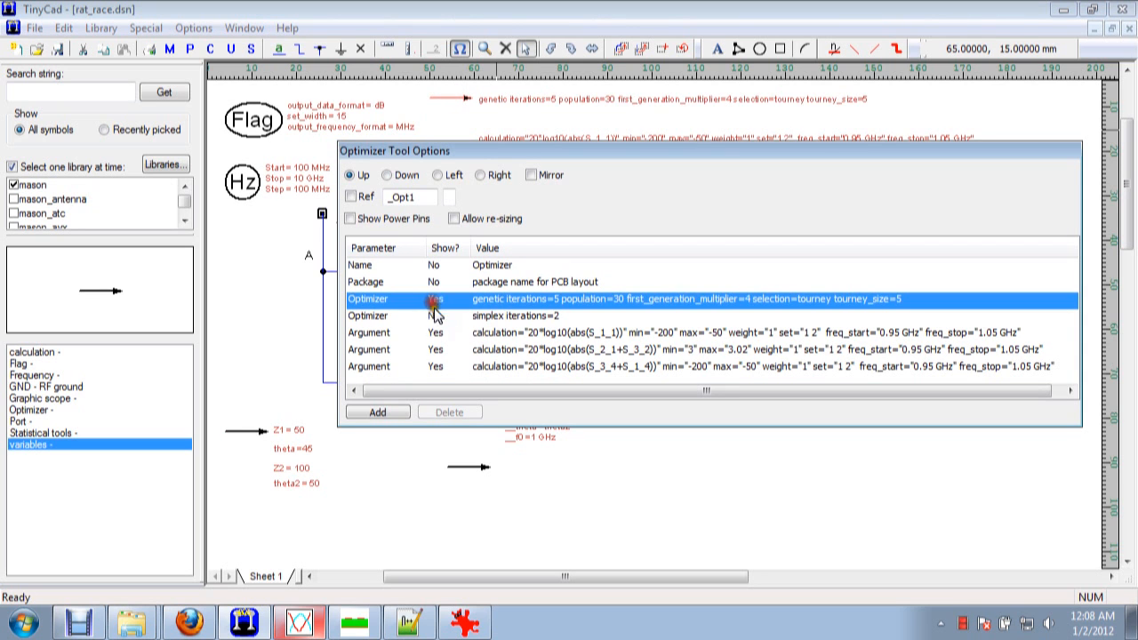
{"action": "left_click", "coordinate": [435, 316]}
{"action": "left_click", "coordinate": [266, 326]}
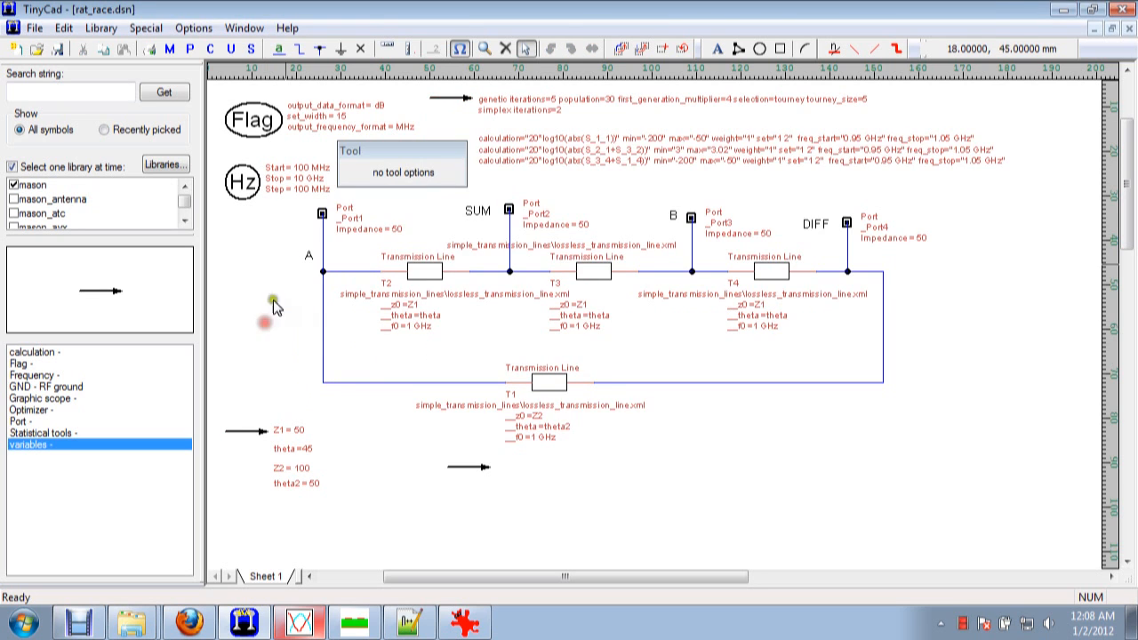
Run the Mason optimization, saving the changes to rat_race.dsn, and load the optimized design.
{"action": "left_click", "coordinate": [171, 49]}
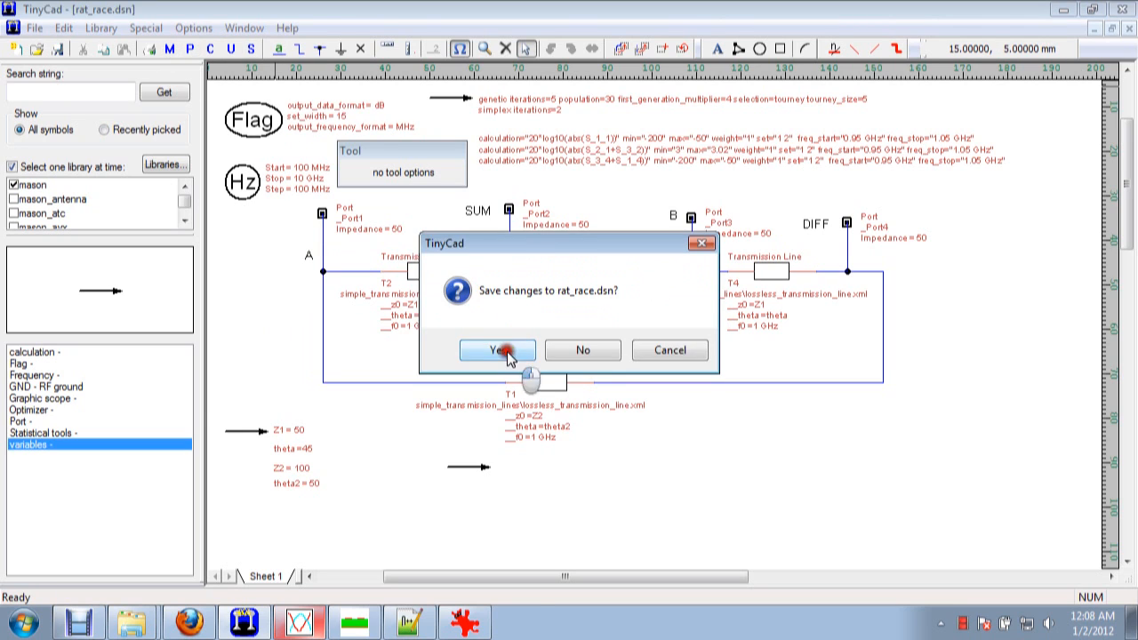
{"action": "left_click", "coordinate": [500, 351]}
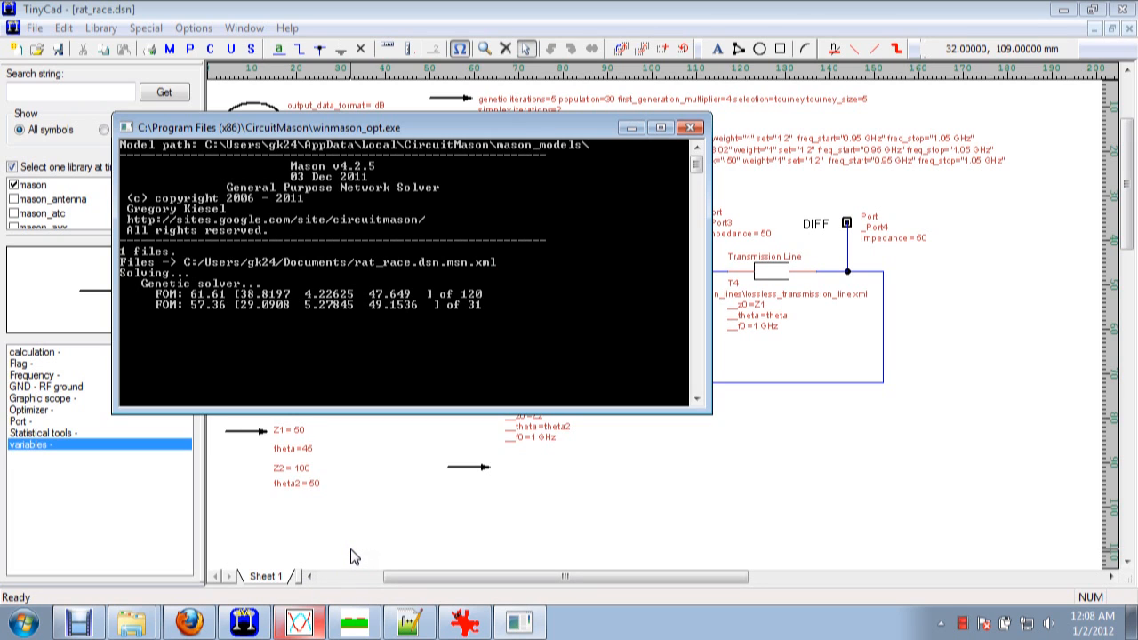
{"action": "left_click_drag", "start_coordinate": [148, 128], "coordinate": [773, 145]}
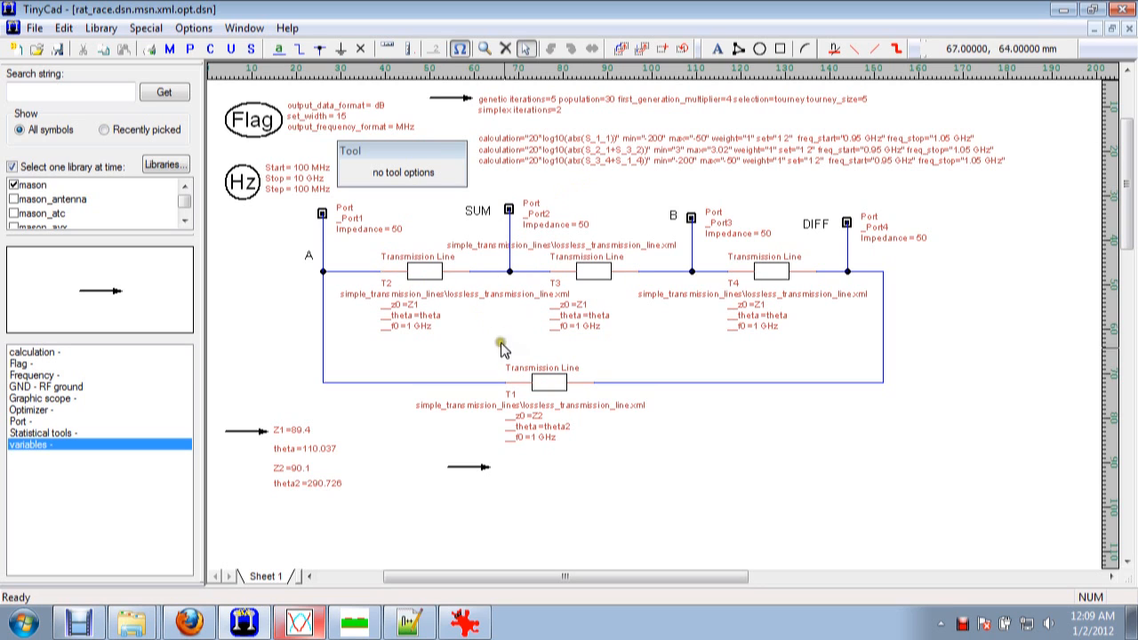
Inspect the optimized entries in the variables symbol.
{"action": "left_click", "coordinate": [487, 466]}
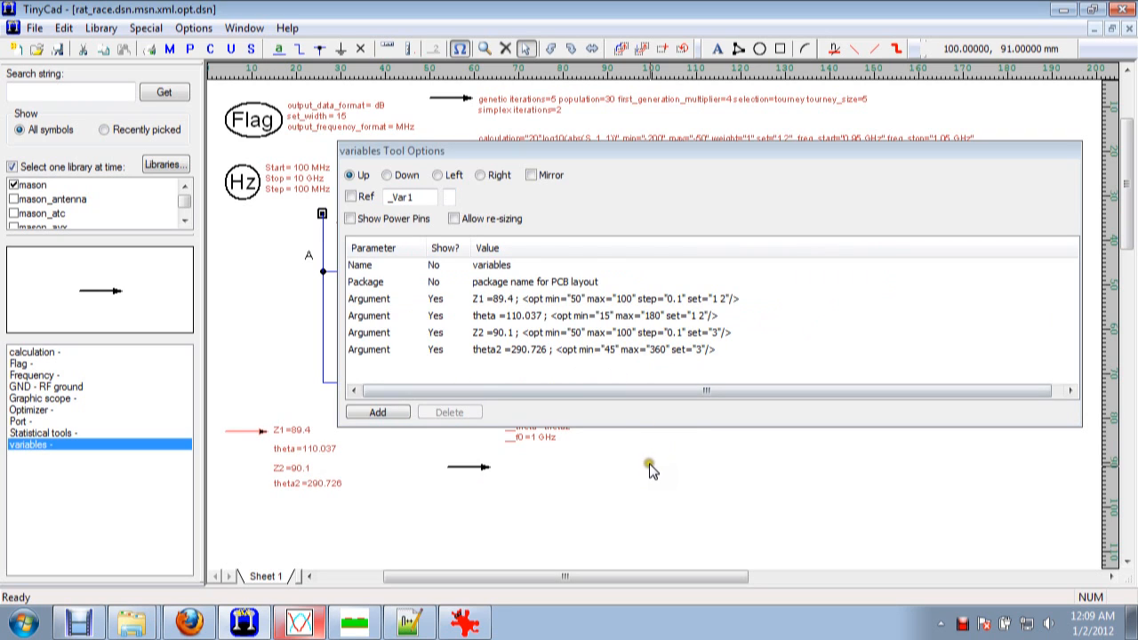
{"action": "key", "text": "Escape"}
{"action": "left_click", "coordinate": [569, 497]}
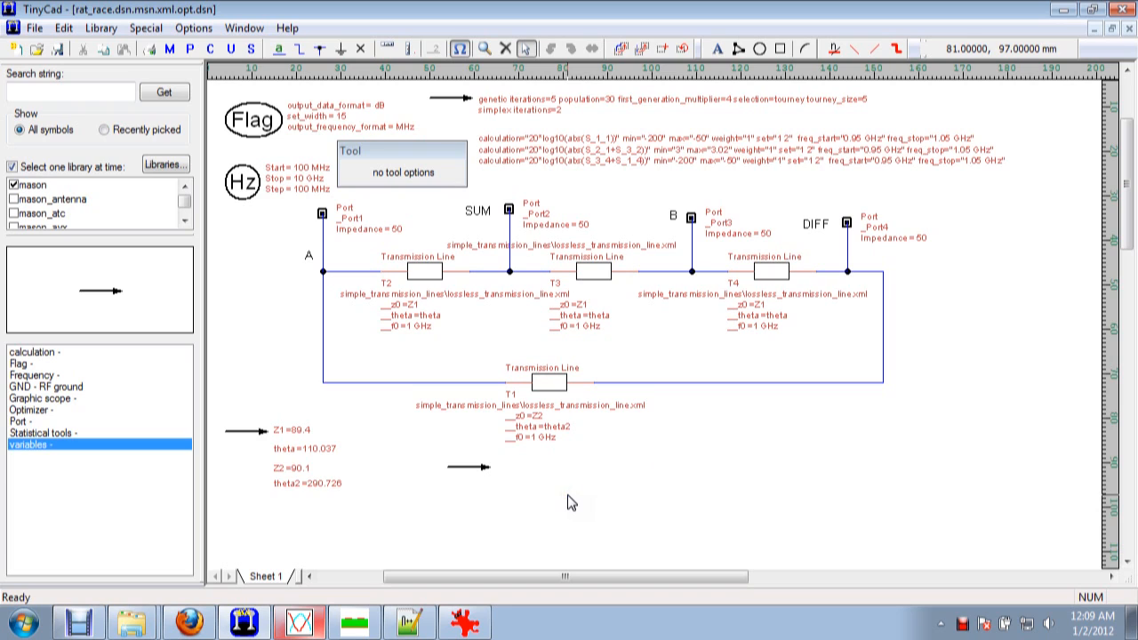
{"action": "left_click", "coordinate": [259, 440]}
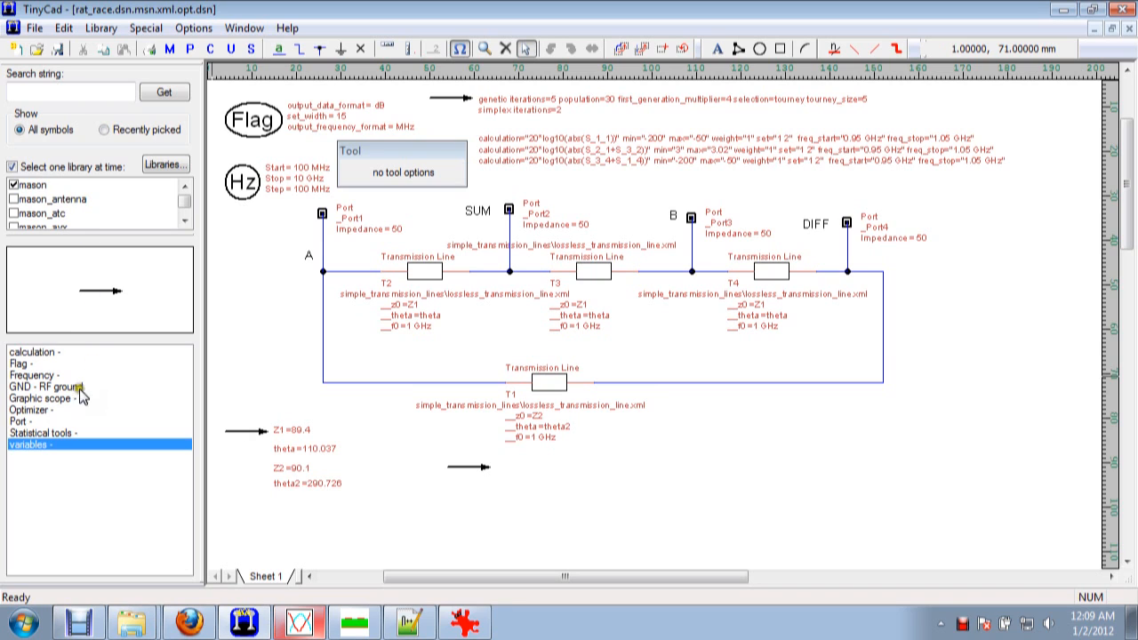
{"action": "left_click", "coordinate": [40, 353]}
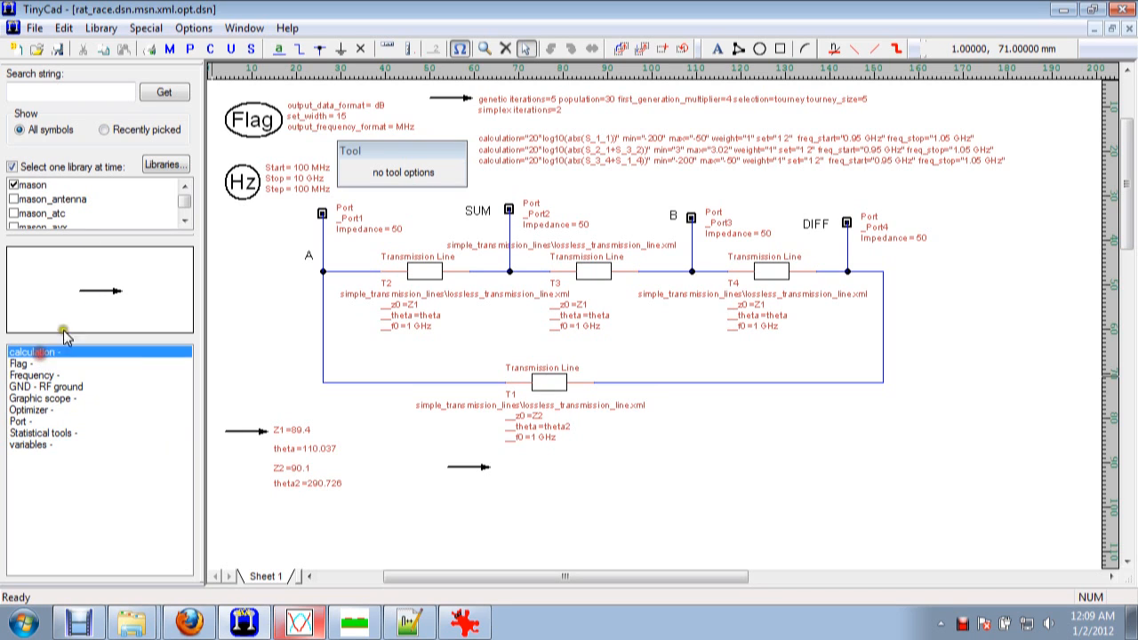
Turn off display of the Z2 and theta2 arguments in the variables symbol.
{"action": "left_click", "coordinate": [256, 433]}
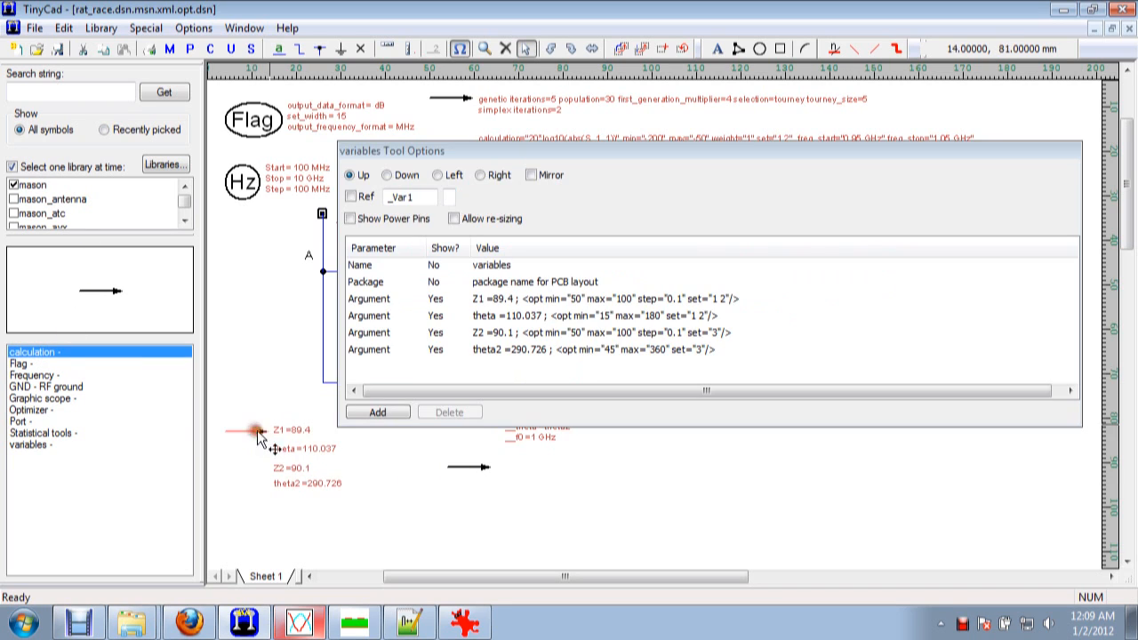
{"action": "left_click", "coordinate": [436, 334]}
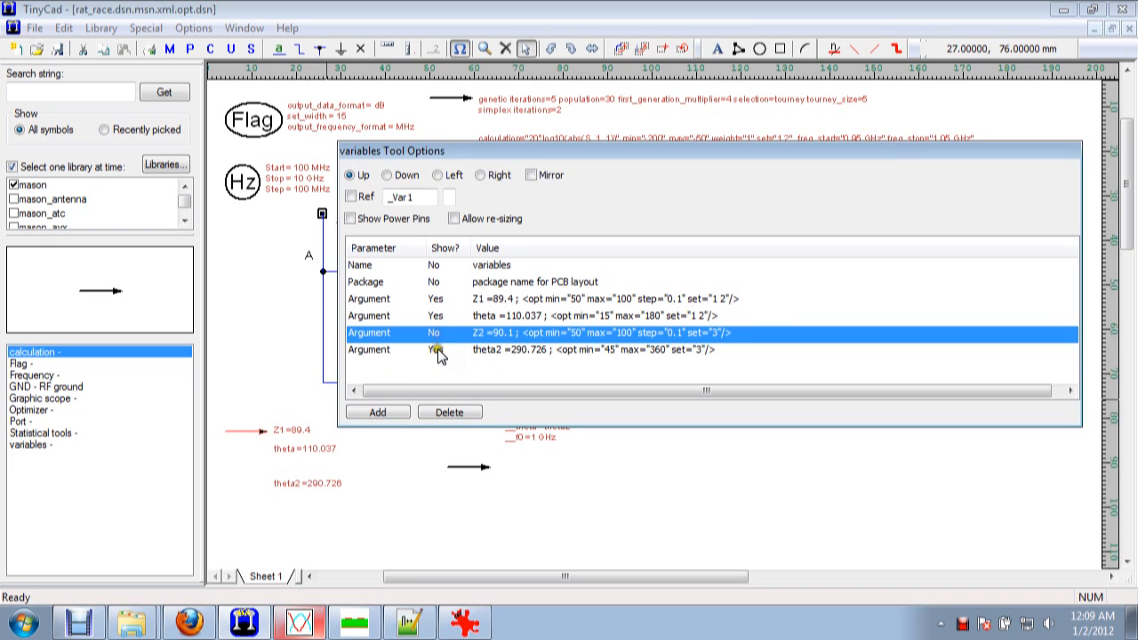
{"action": "left_click", "coordinate": [438, 349]}
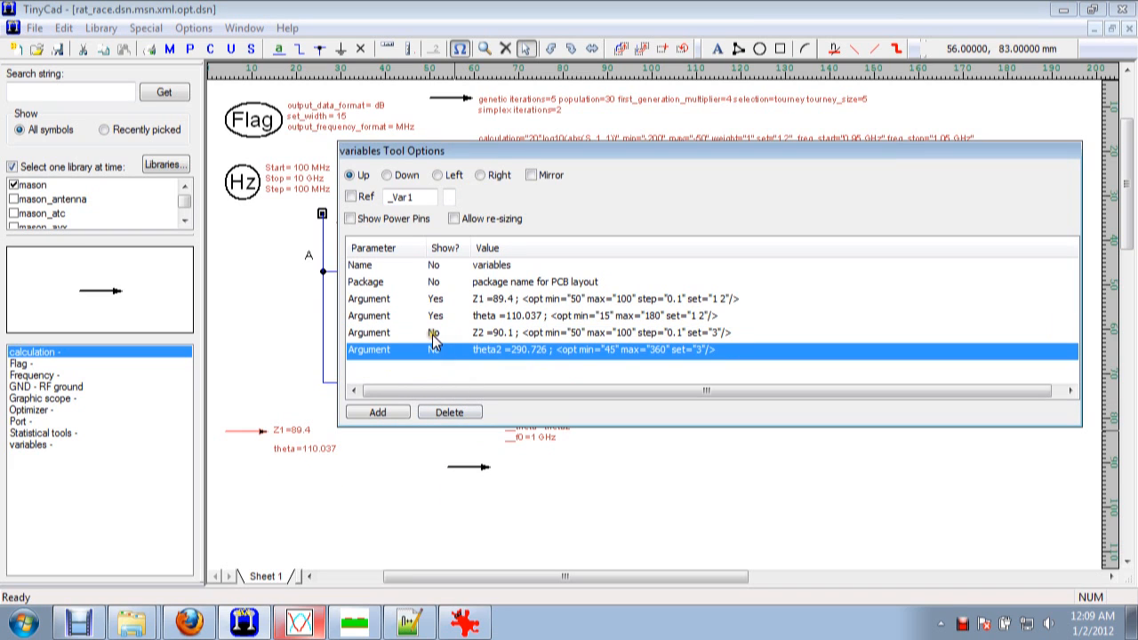
Enable display of the arguments Z2 = Z1 and theta2 = 3 * theta in the calculation symbol below T1.
{"action": "left_click", "coordinate": [468, 467]}
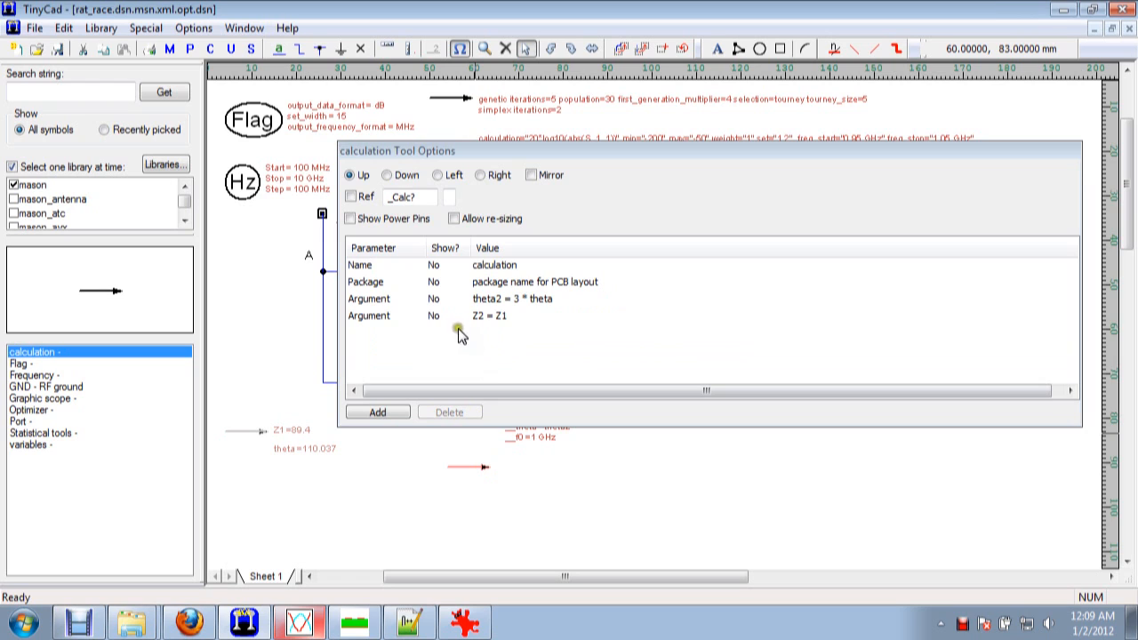
{"action": "left_click", "coordinate": [434, 318]}
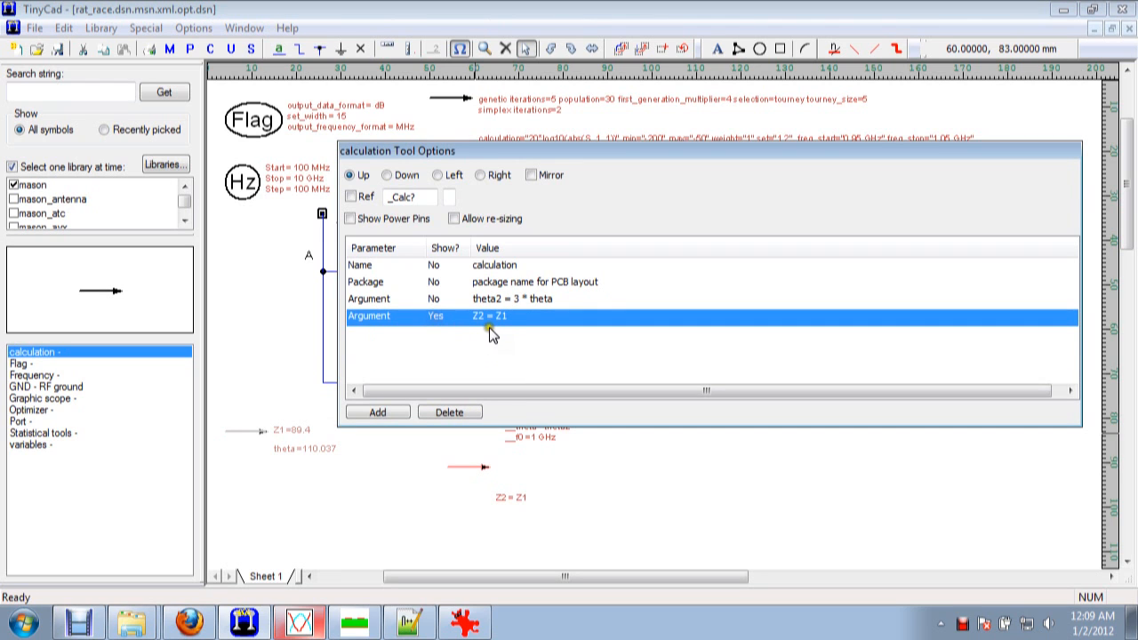
{"action": "left_click_drag", "start_coordinate": [525, 153], "coordinate": [512, 88]}
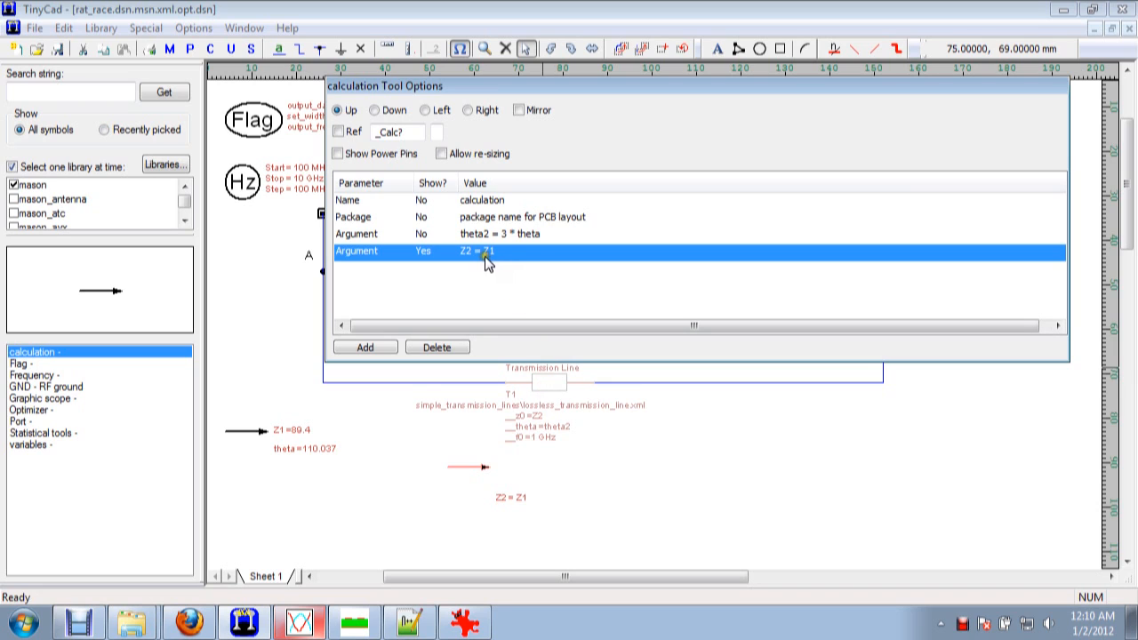
{"action": "left_click", "coordinate": [423, 234]}
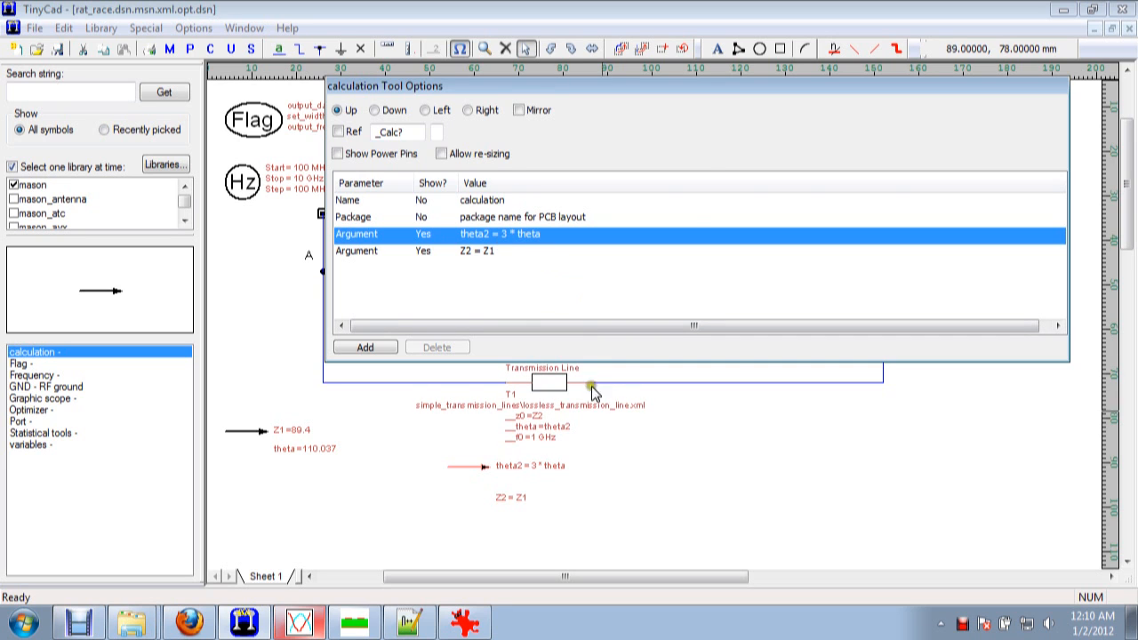
{"action": "key", "text": "Escape"}
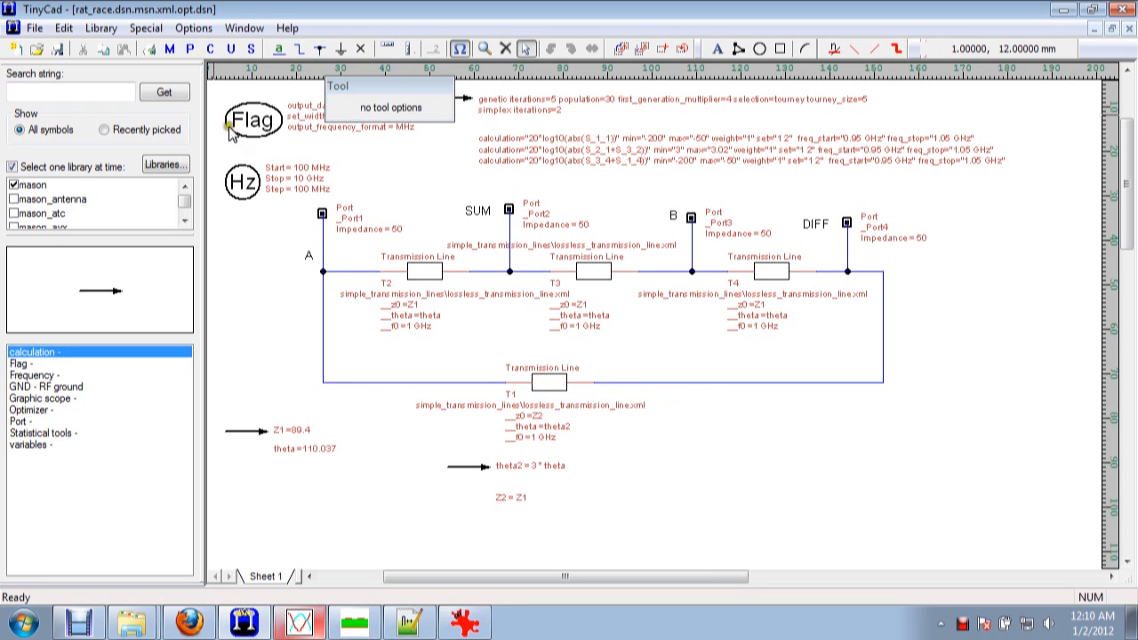
Rerun the Mason optimization with the constrained variables, saving the changes to rat_race.dsn.msn.xml.opt.dsn.
{"action": "left_click", "coordinate": [174, 53]}
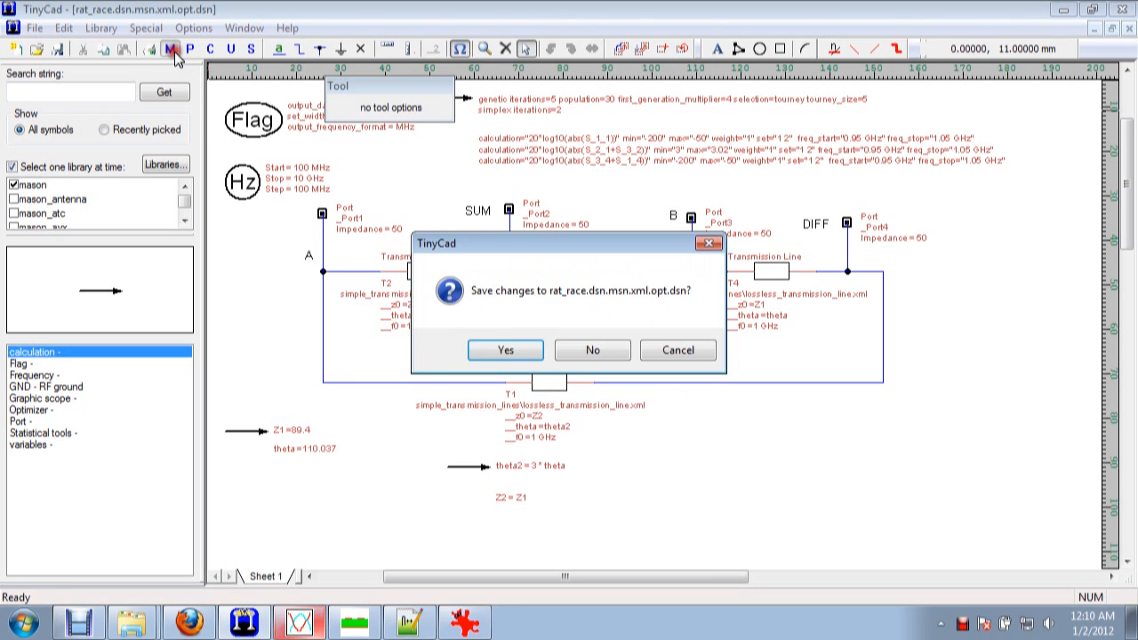
{"action": "left_click", "coordinate": [505, 351]}
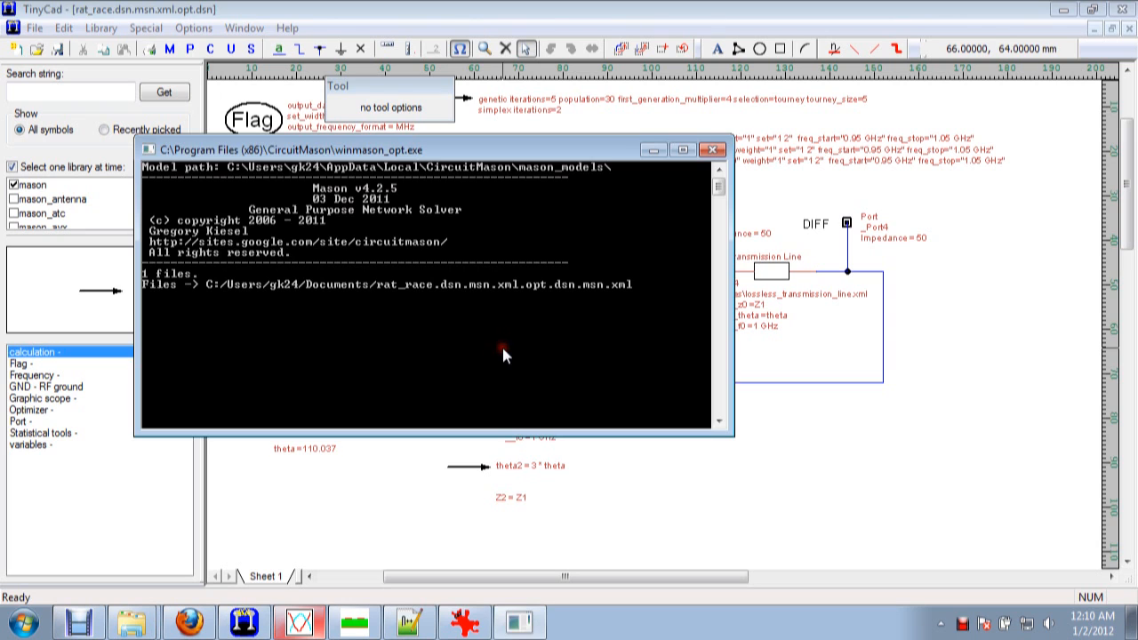
{"action": "left_click_drag", "start_coordinate": [495, 181], "coordinate": [603, 223]}
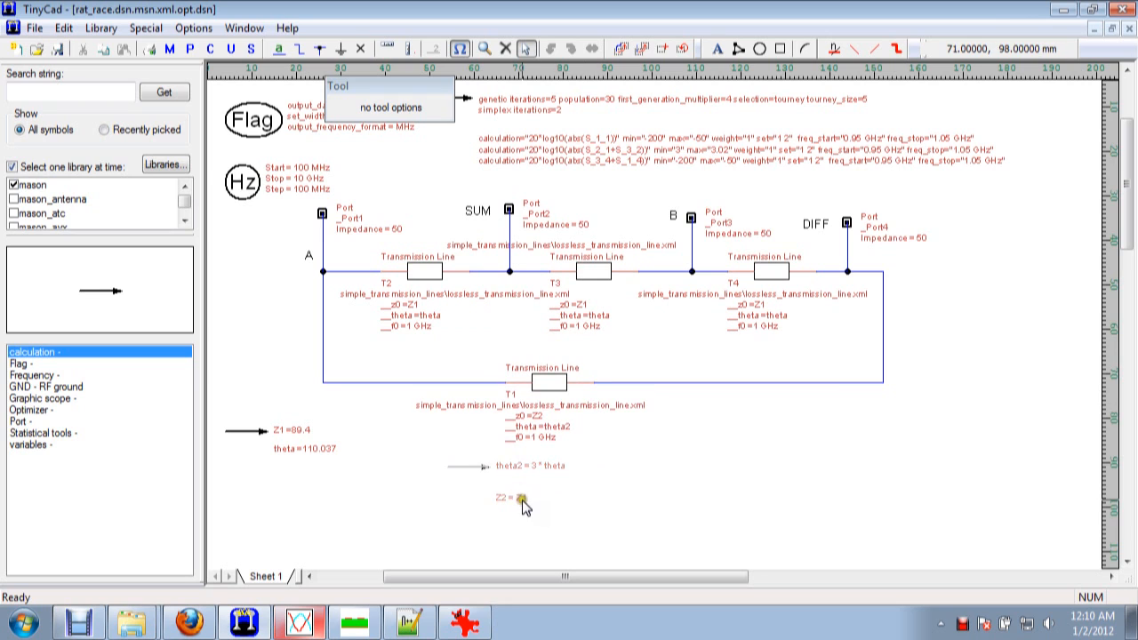
Check the response in Mason Plot, return to TinyCad and load the newly optimized design.
{"action": "left_click", "coordinate": [299, 622]}
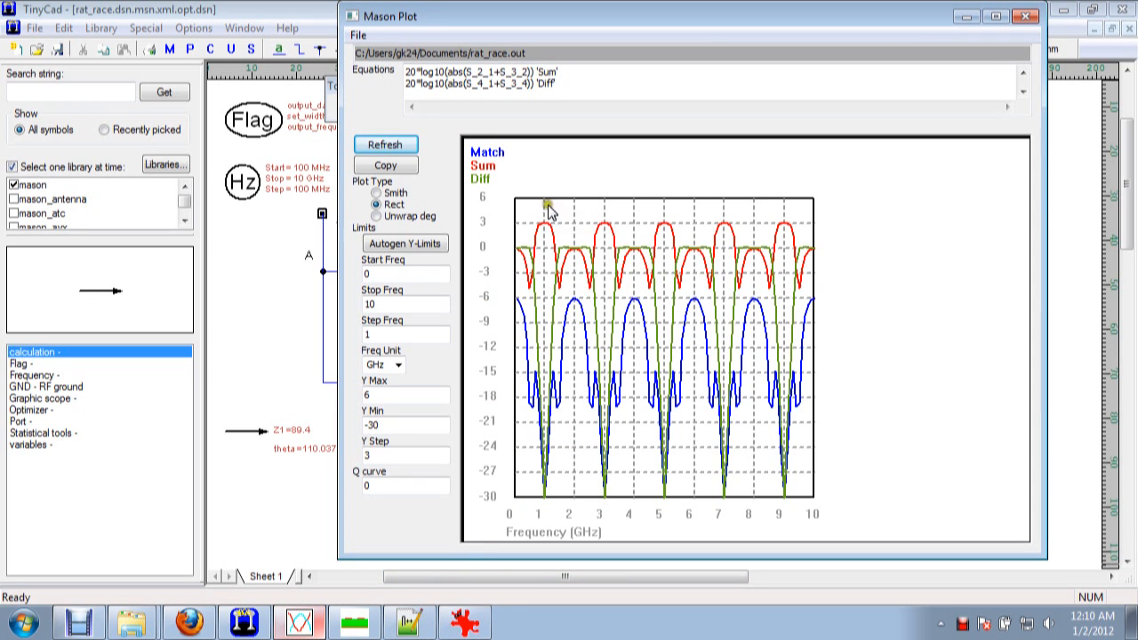
{"action": "left_click", "coordinate": [233, 264]}
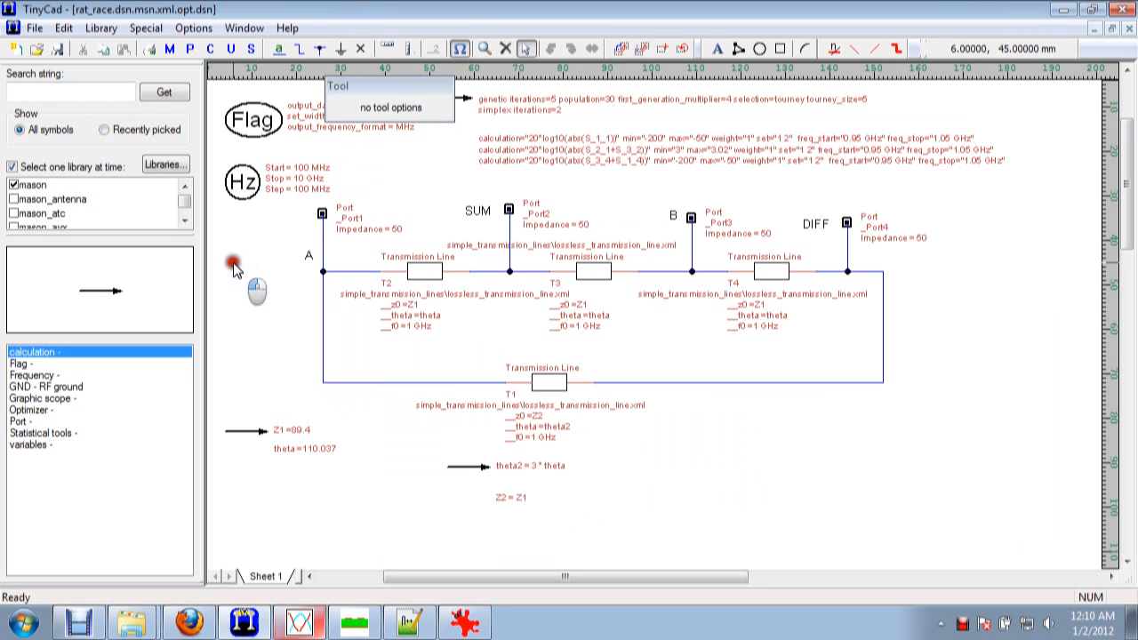
{"action": "left_click", "coordinate": [232, 50]}
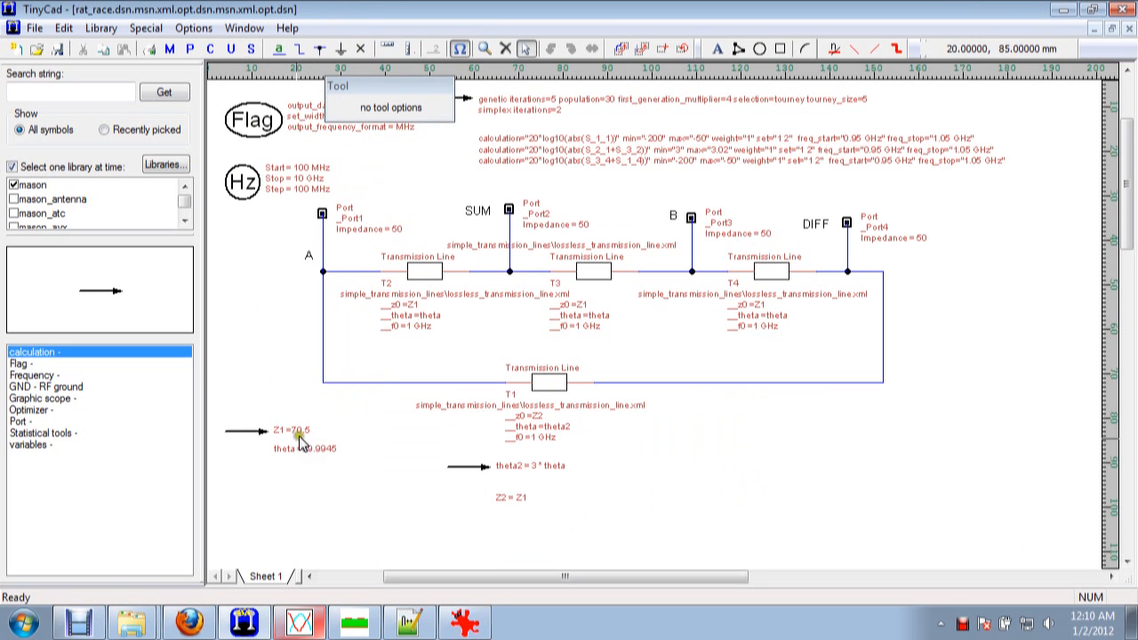